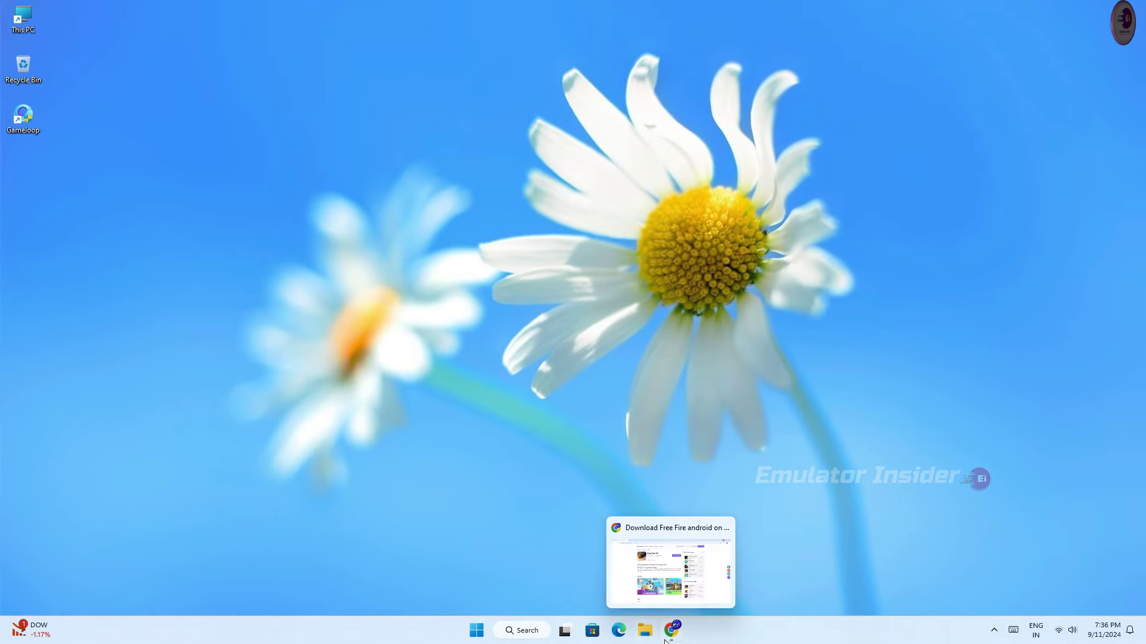
Step: Open the GameLoop page for Free Fire PC in Chrome and look over its title and description
click(672, 630)
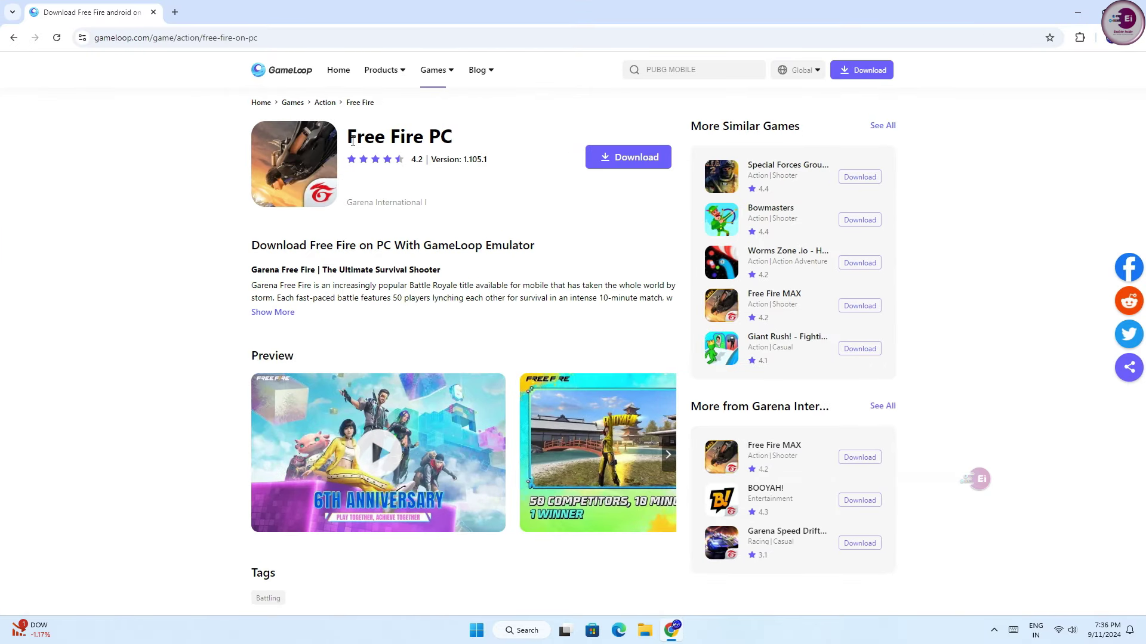
drag(399, 139, 506, 163)
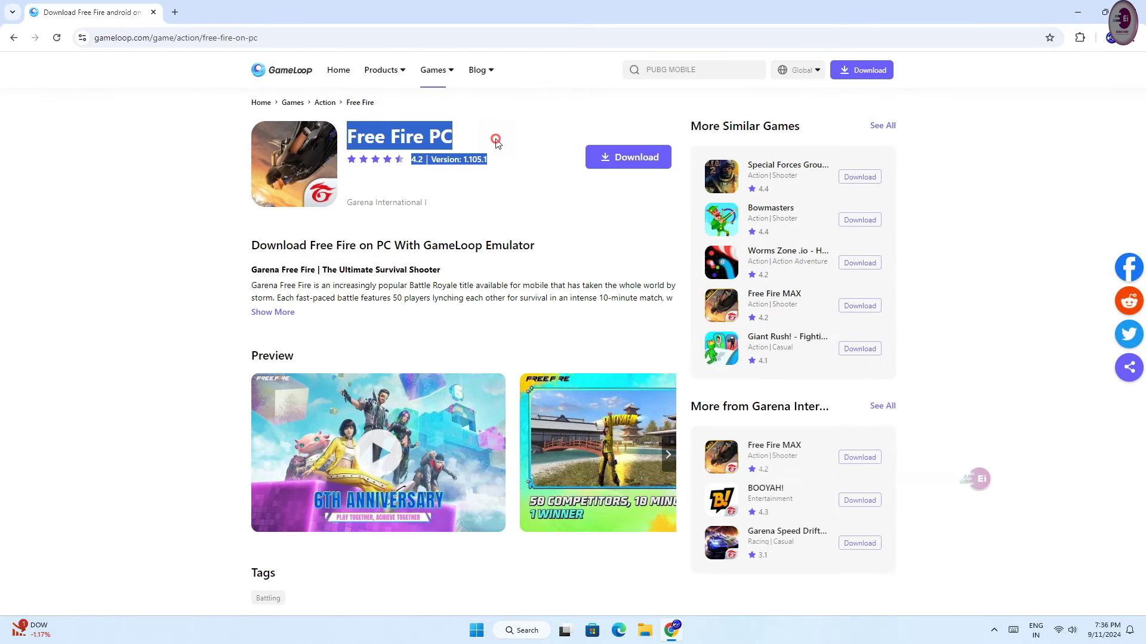
click(496, 141)
drag(346, 138, 478, 141)
click(478, 141)
drag(251, 246, 550, 230)
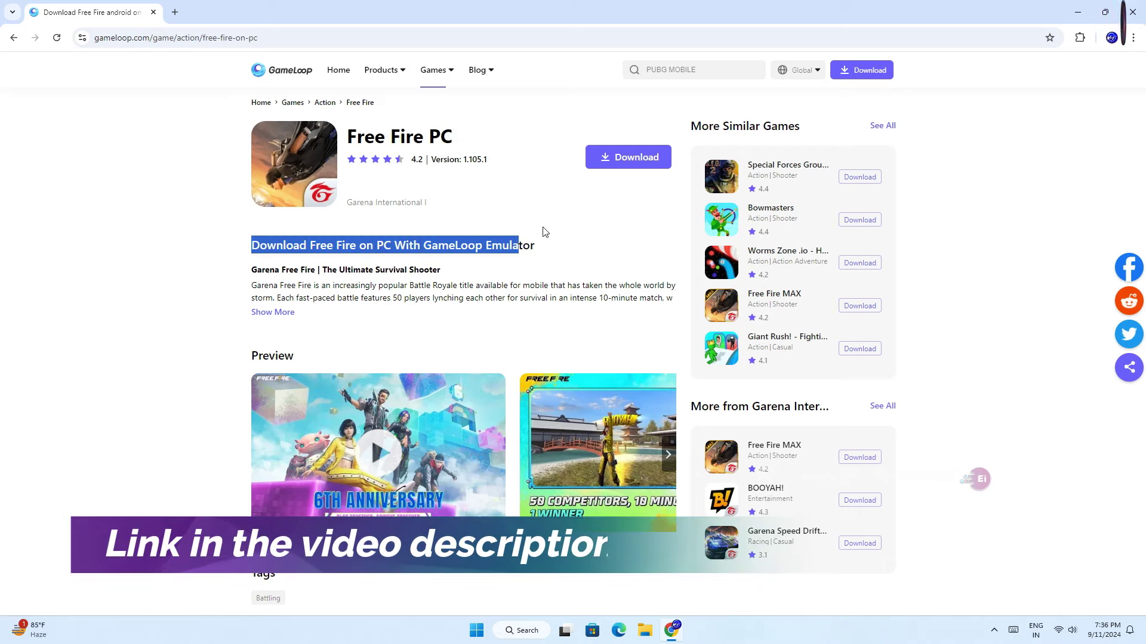
scroll(445, 458, down, 3)
scroll(445, 457, up, 3)
Step: Download the Free Fire PC installer from GameLoop and show the downloaded file in its folder, closing the browser
click(611, 160)
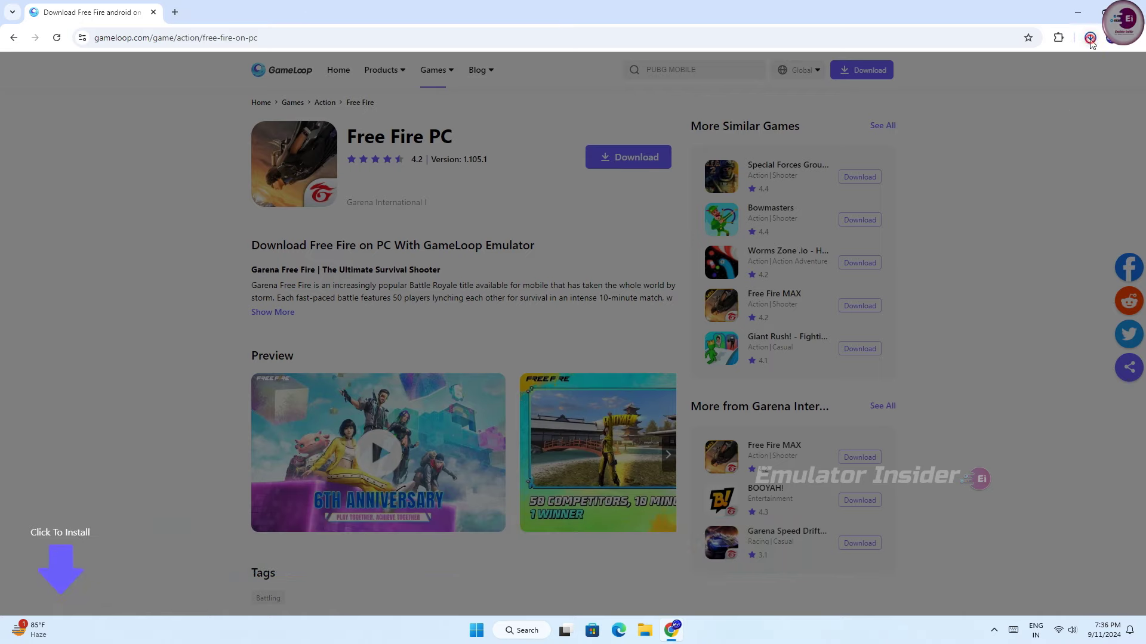
click(1058, 89)
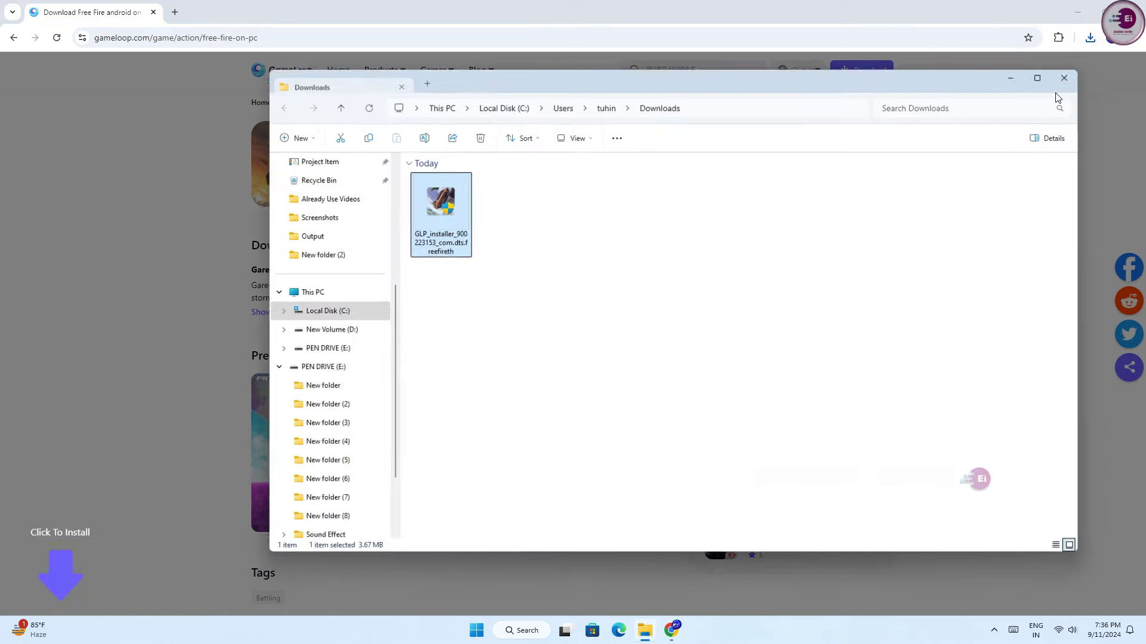
click(1136, 11)
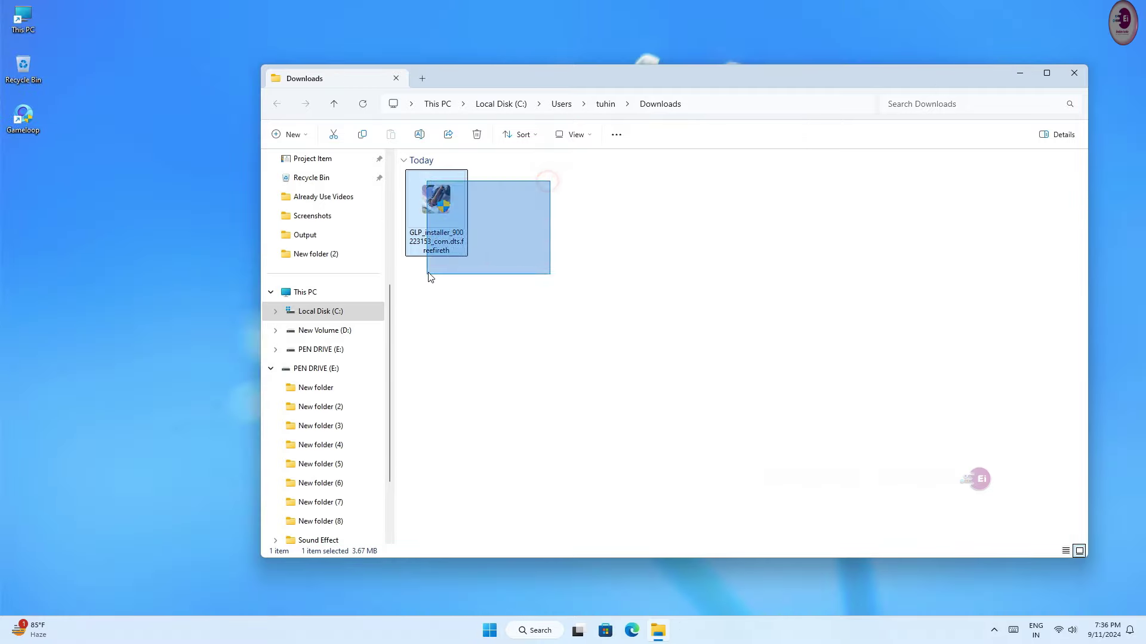
Step: Run the downloaded GLP_installer file for Free Fire and close the Downloads folder
right_click(444, 203)
click(508, 282)
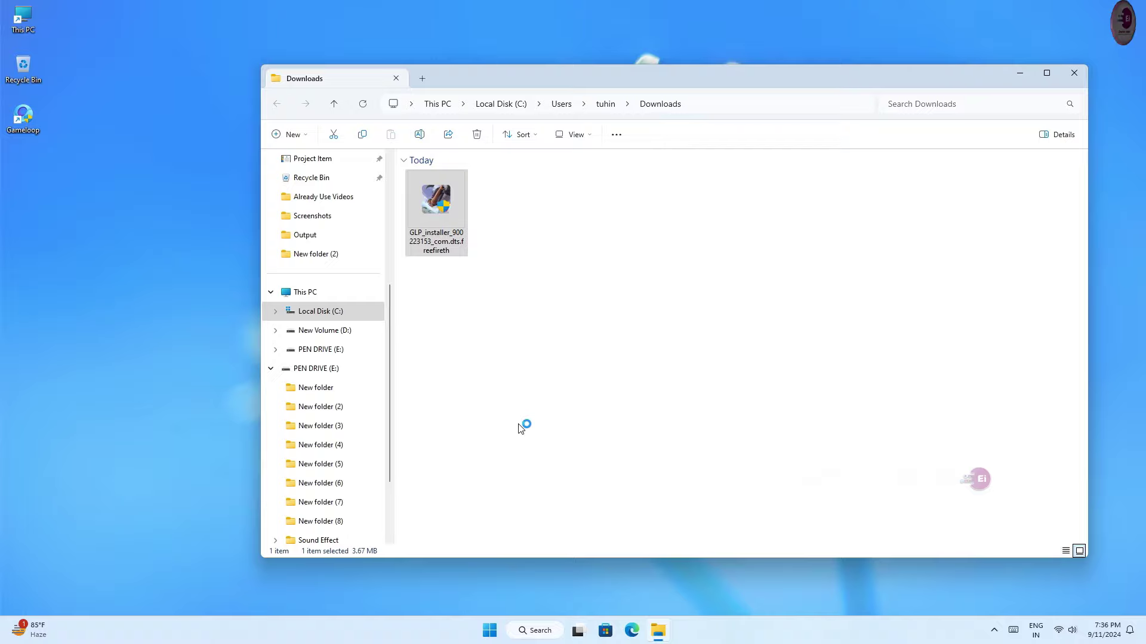
click(1083, 72)
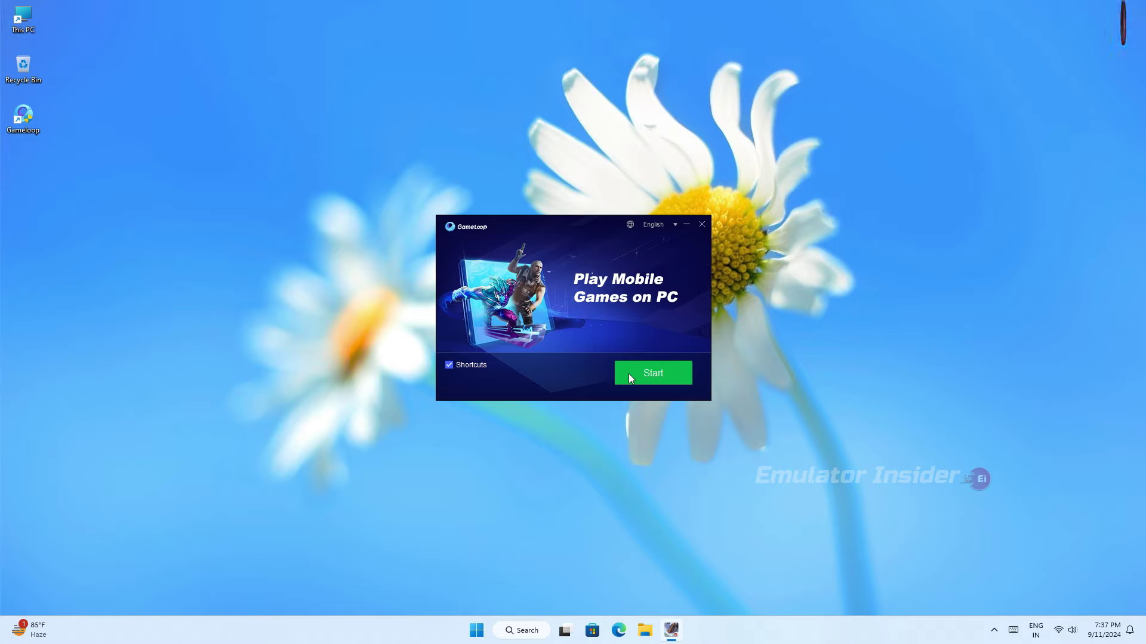
Step: Start the GameLoop installation with the Shortcuts option enabled
drag(143, 103, 9, 163)
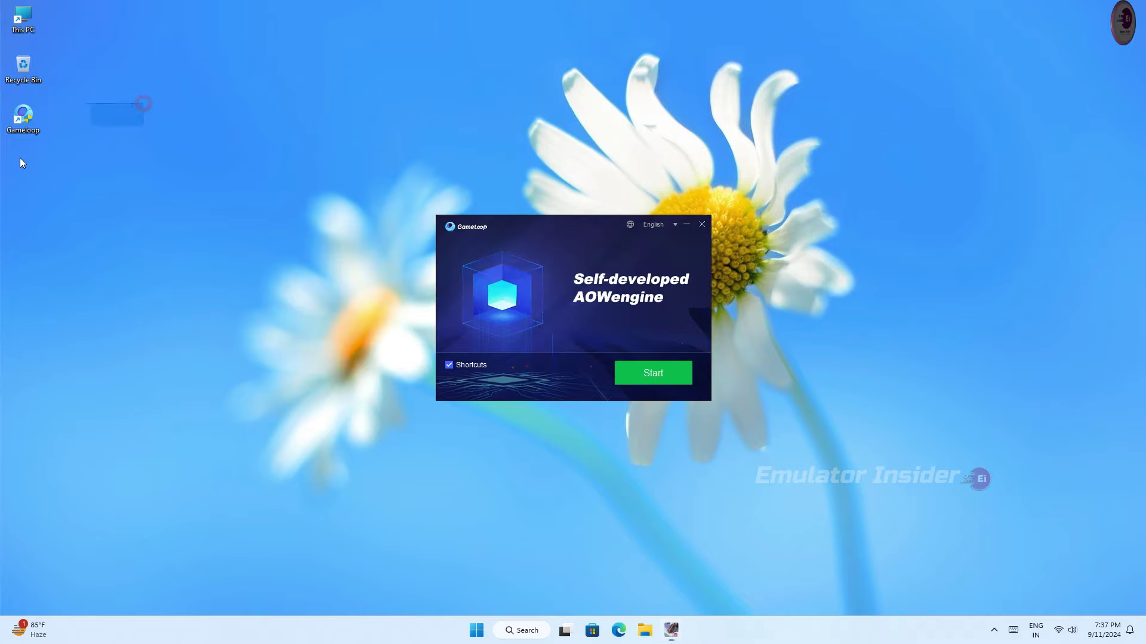
drag(105, 101, 2, 153)
click(350, 184)
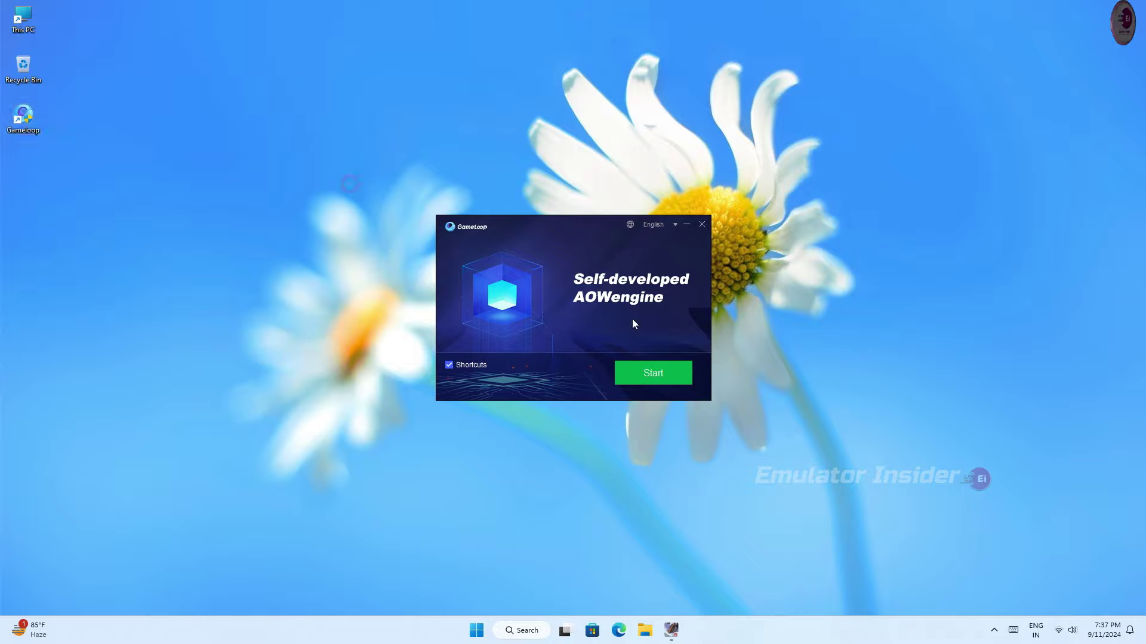
click(647, 376)
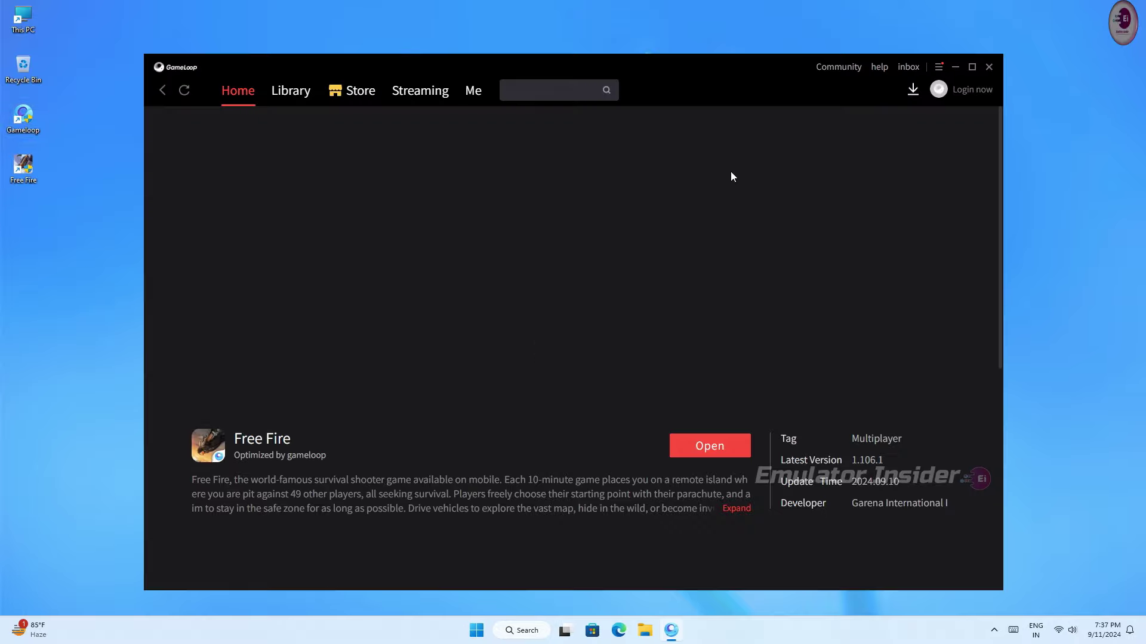
Step: Look through the Free Fire page and GameLoop's Home page, including the featured Free Fire banner and the leaderboards
scroll(747, 235, down, 6)
scroll(685, 380, up, 6)
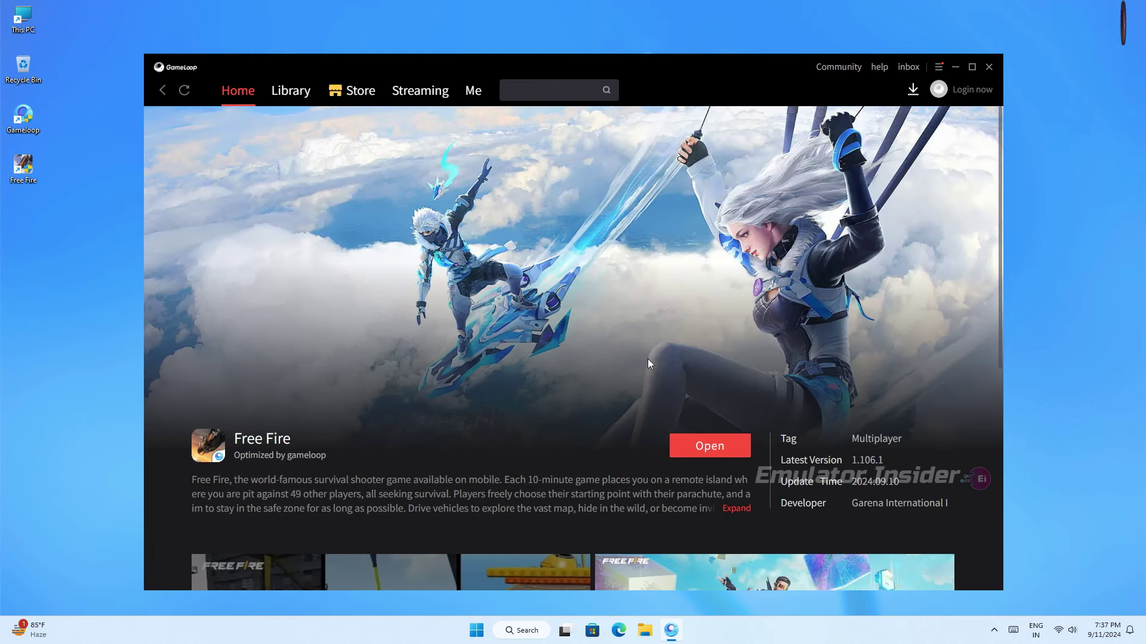
click(237, 97)
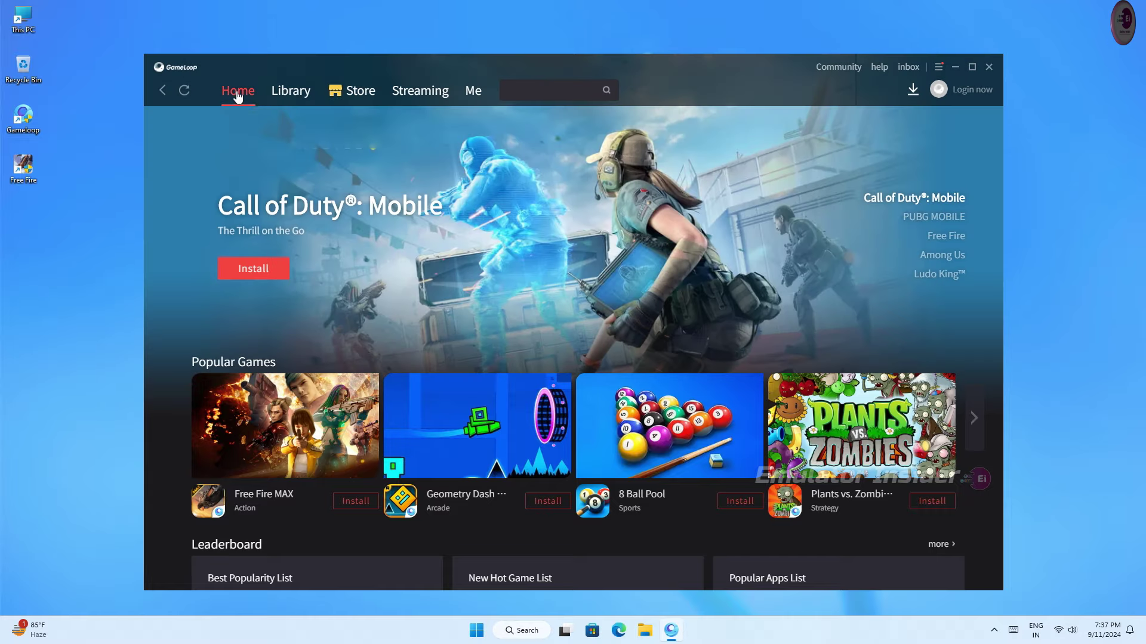
scroll(661, 350, down, 6)
scroll(736, 348, up, 6)
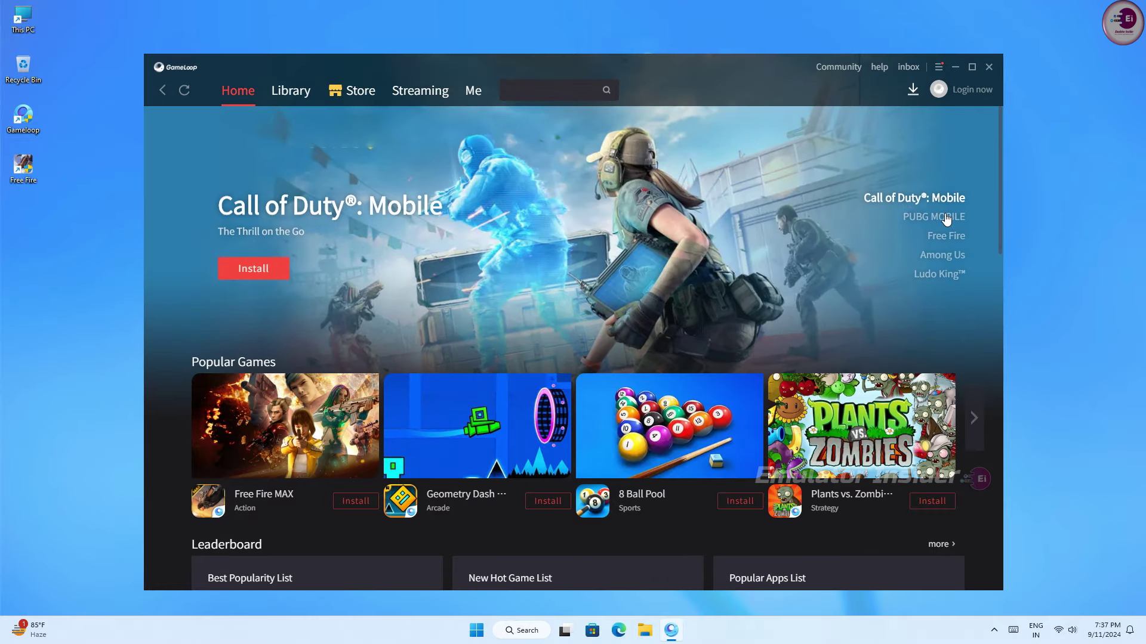
click(949, 242)
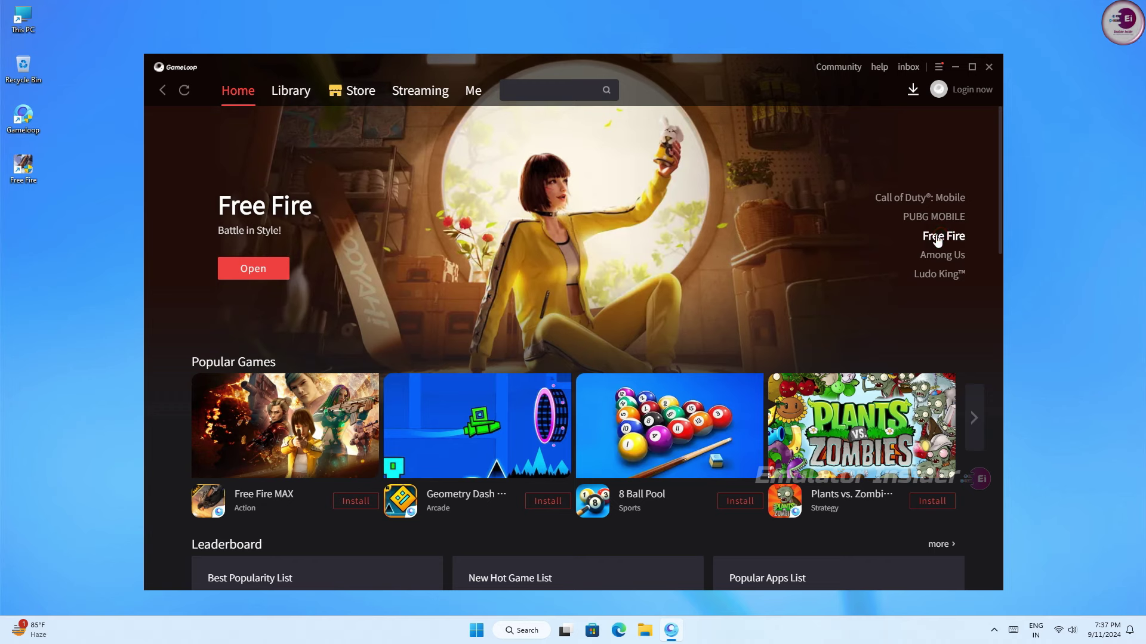
scroll(801, 272, down, 6)
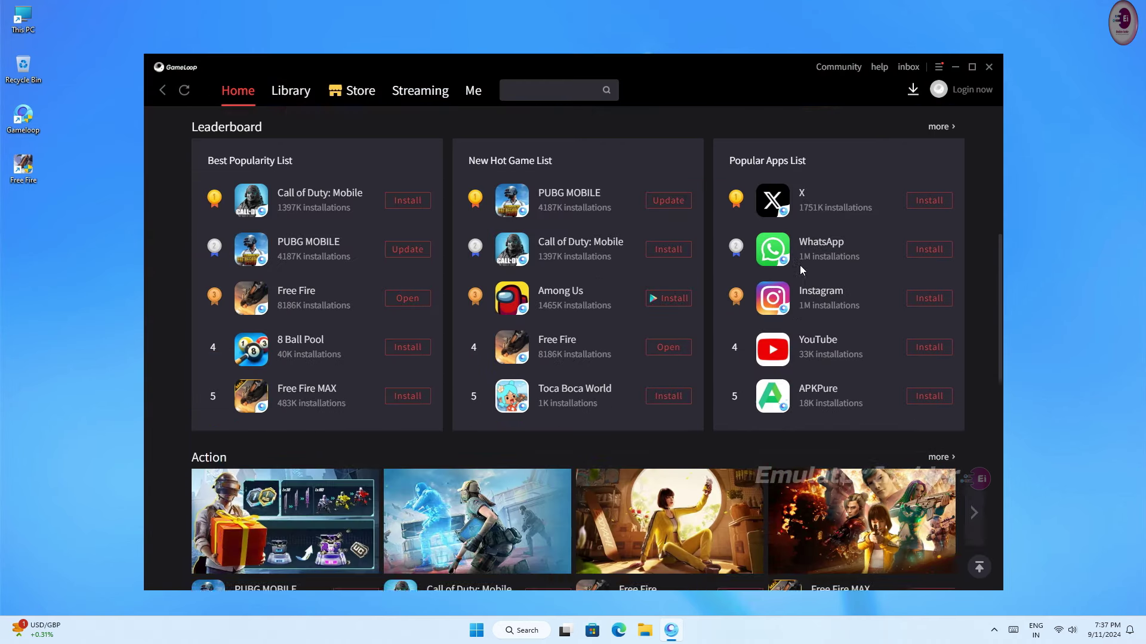
scroll(800, 265, up, 6)
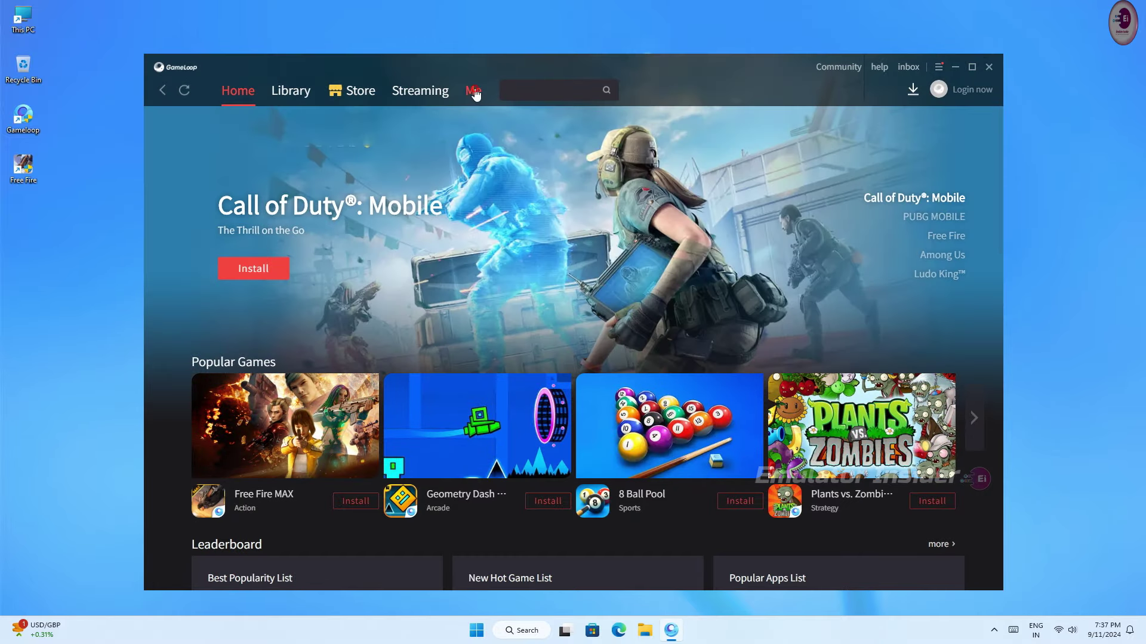
Step: Launch Free Fire from the My Games collection and close the main GameLoop window
click(473, 91)
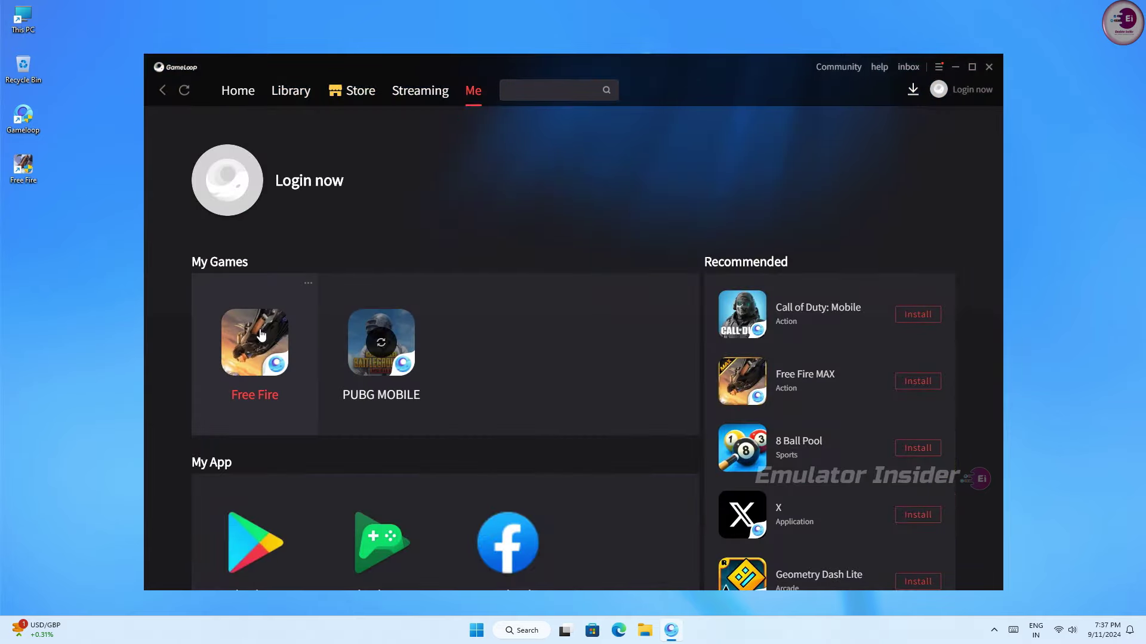
click(272, 365)
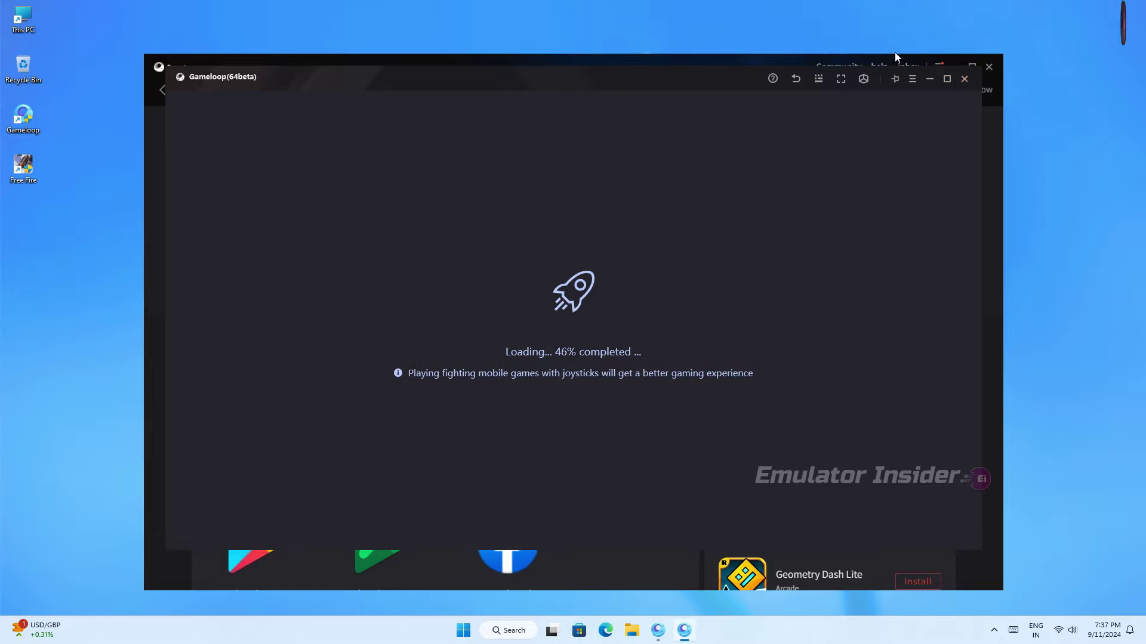
click(929, 79)
click(990, 71)
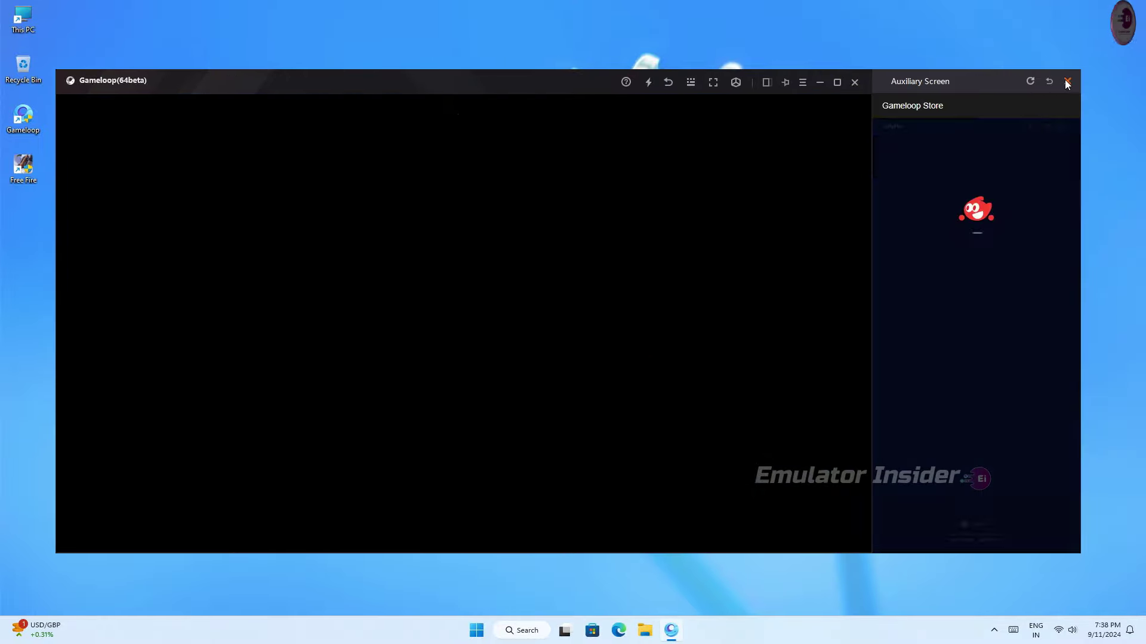
Step: Confirm the Free Fire India notice and play an emote on the lobby character
click(1067, 83)
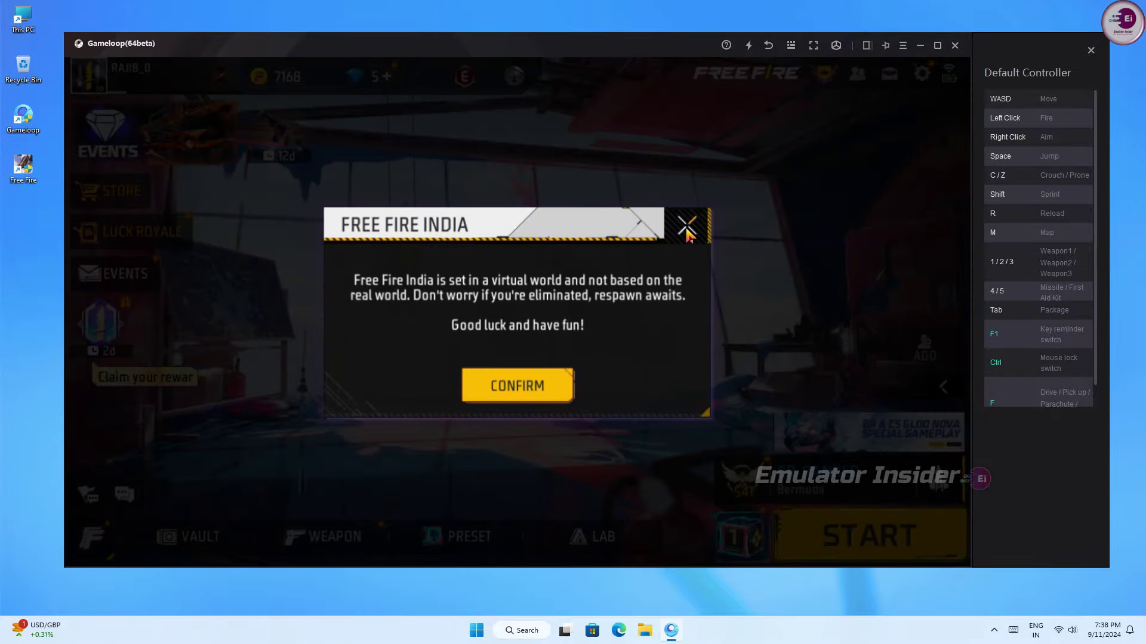
click(516, 397)
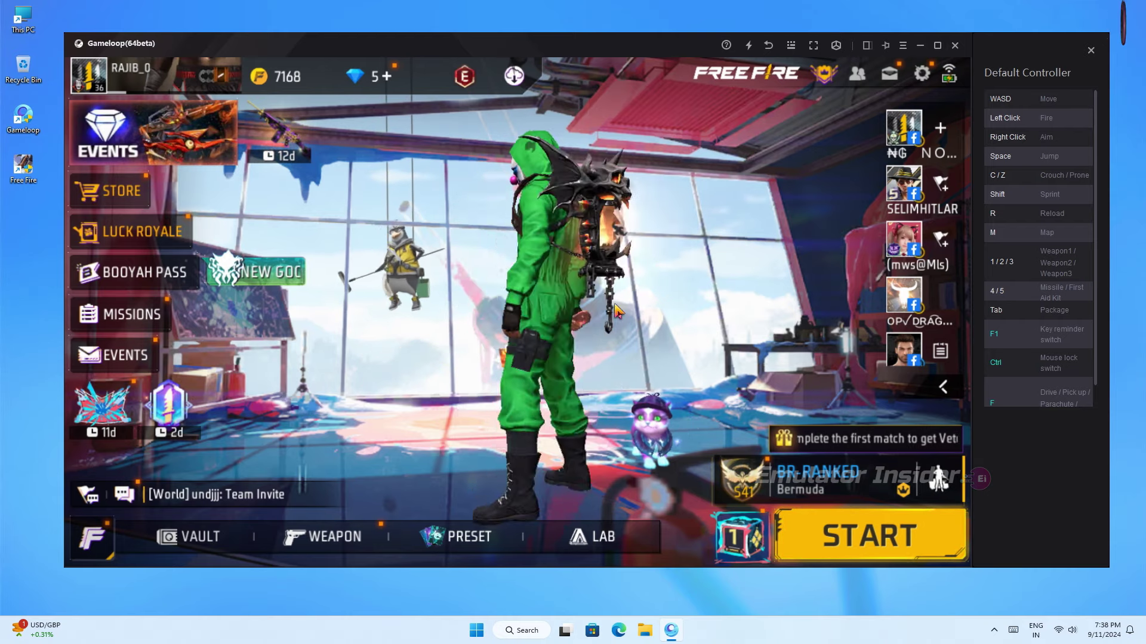
click(537, 279)
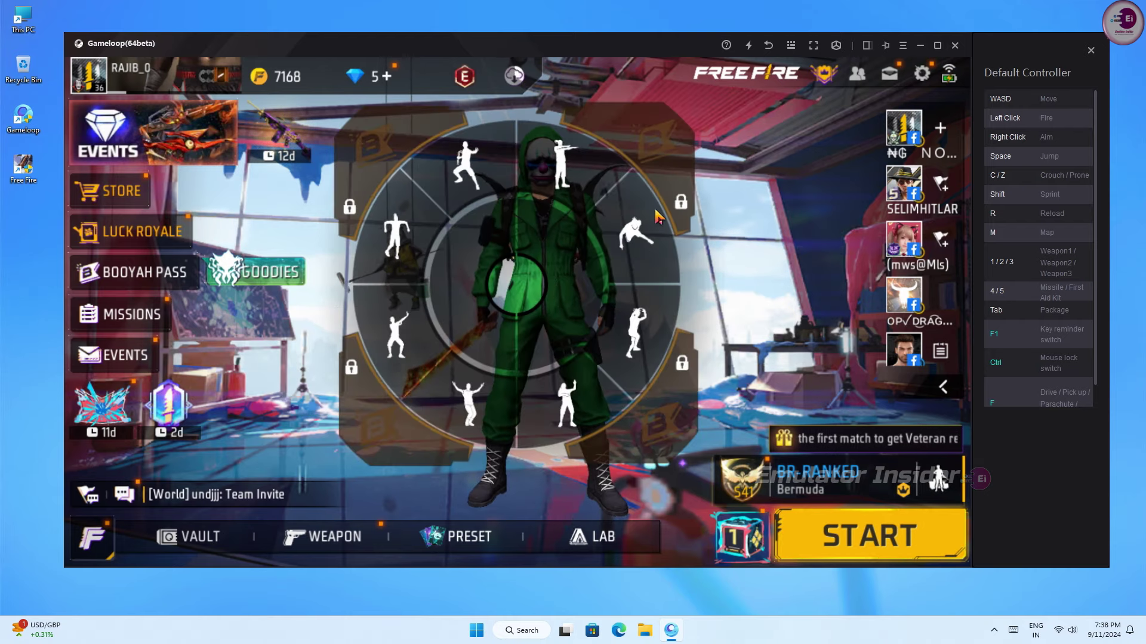
click(563, 172)
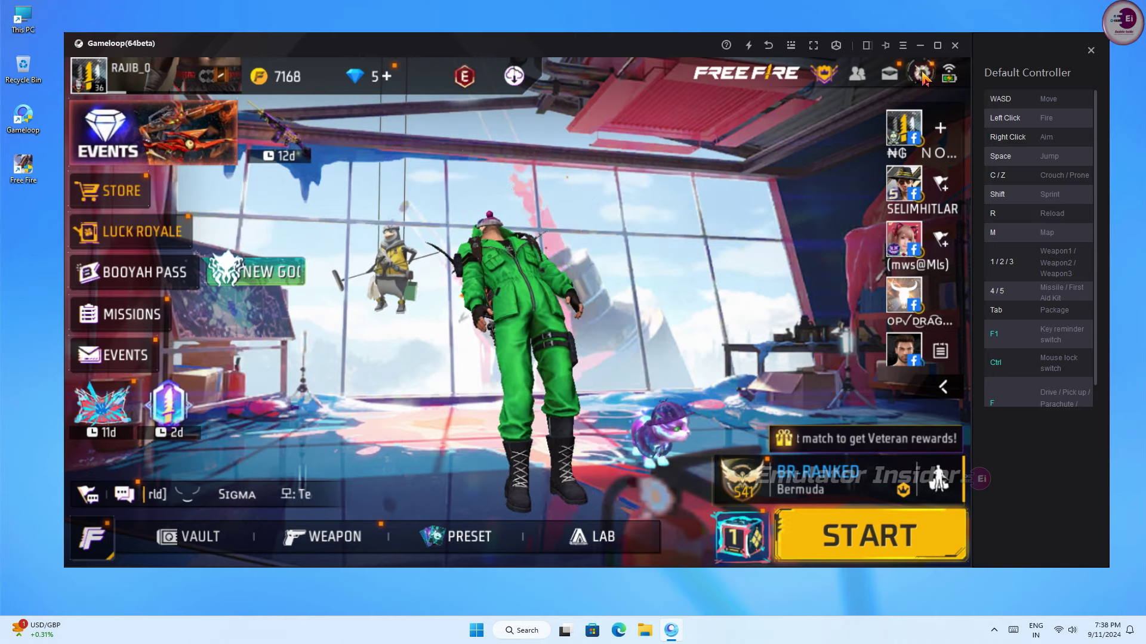
Step: Set High FPS to High in the game's display settings, accept the suggestion and return to the lobby
click(922, 73)
click(126, 366)
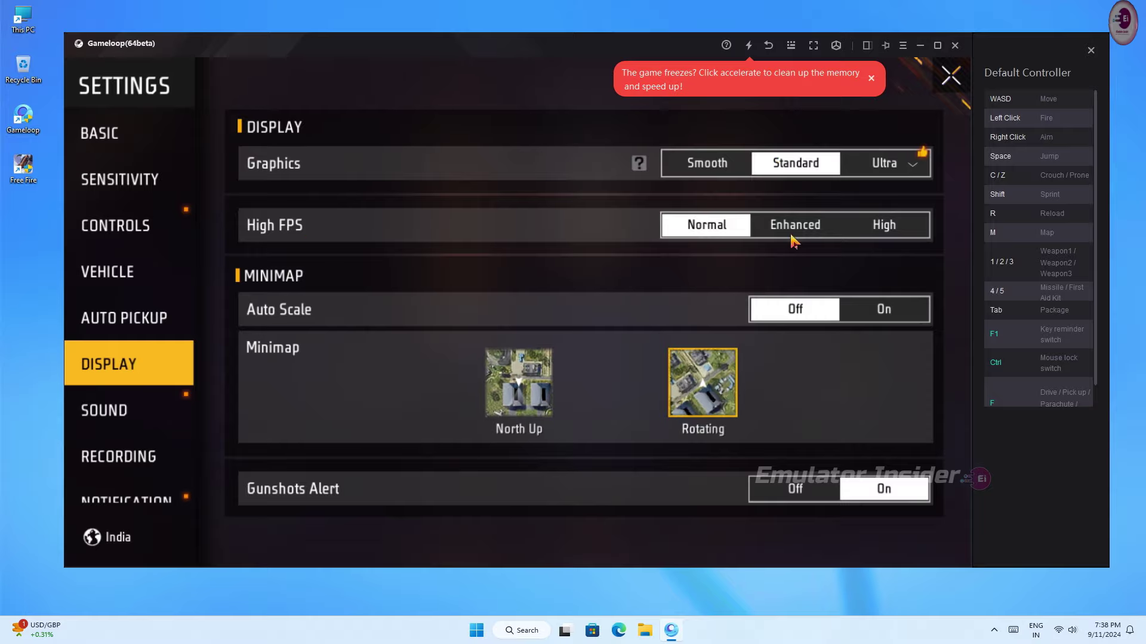
click(885, 225)
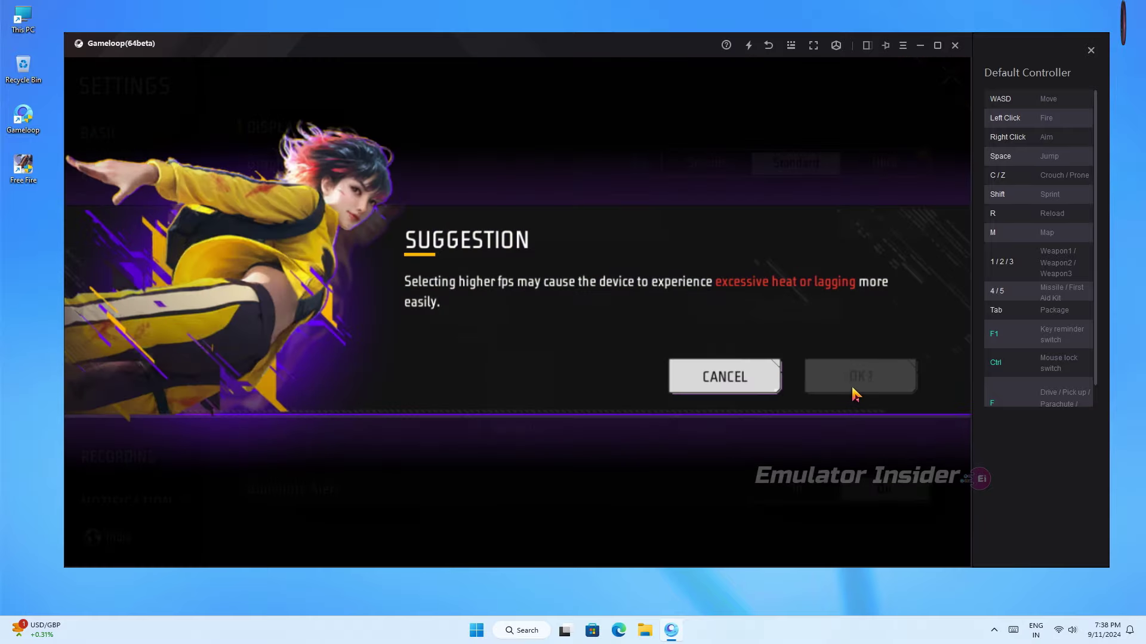
click(856, 383)
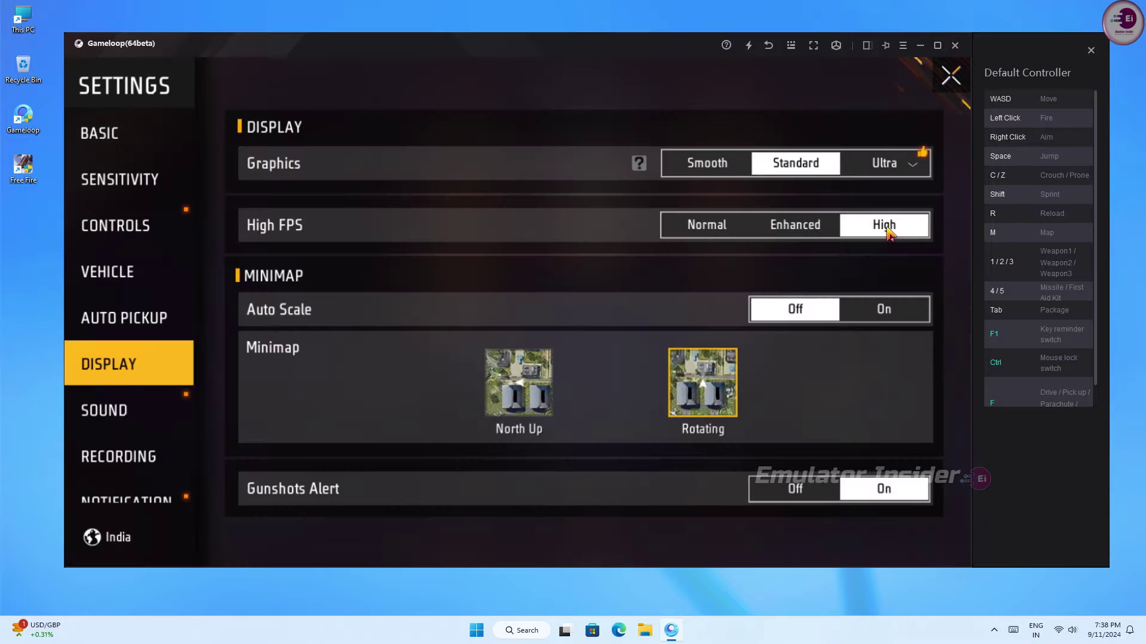
click(949, 76)
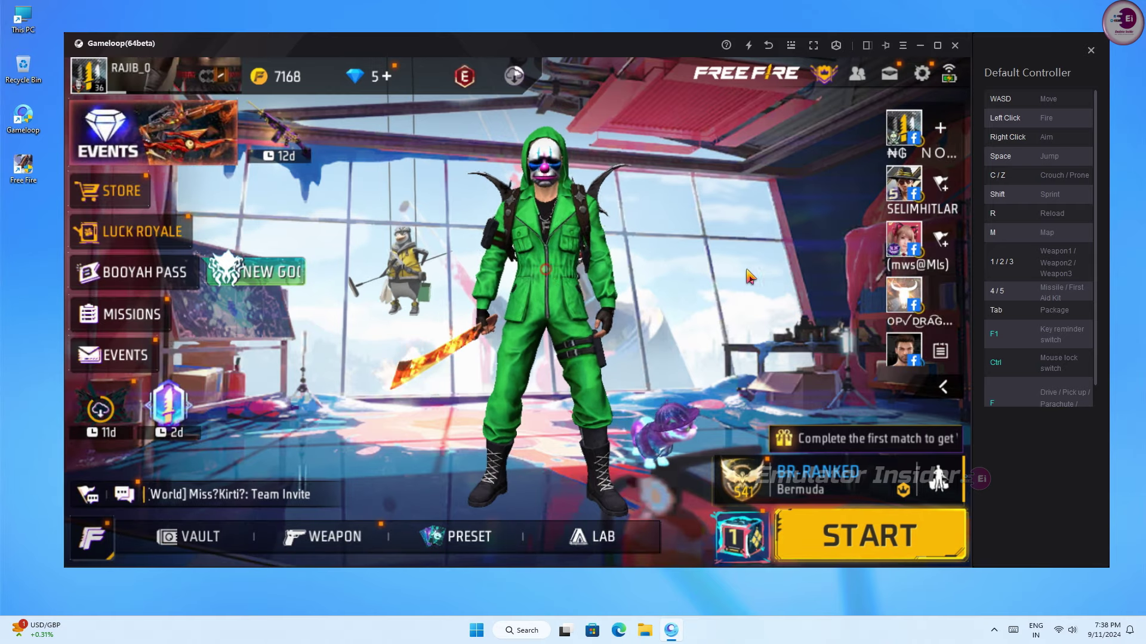
Step: Play another emote in the lobby and enter the Training mode
click(603, 325)
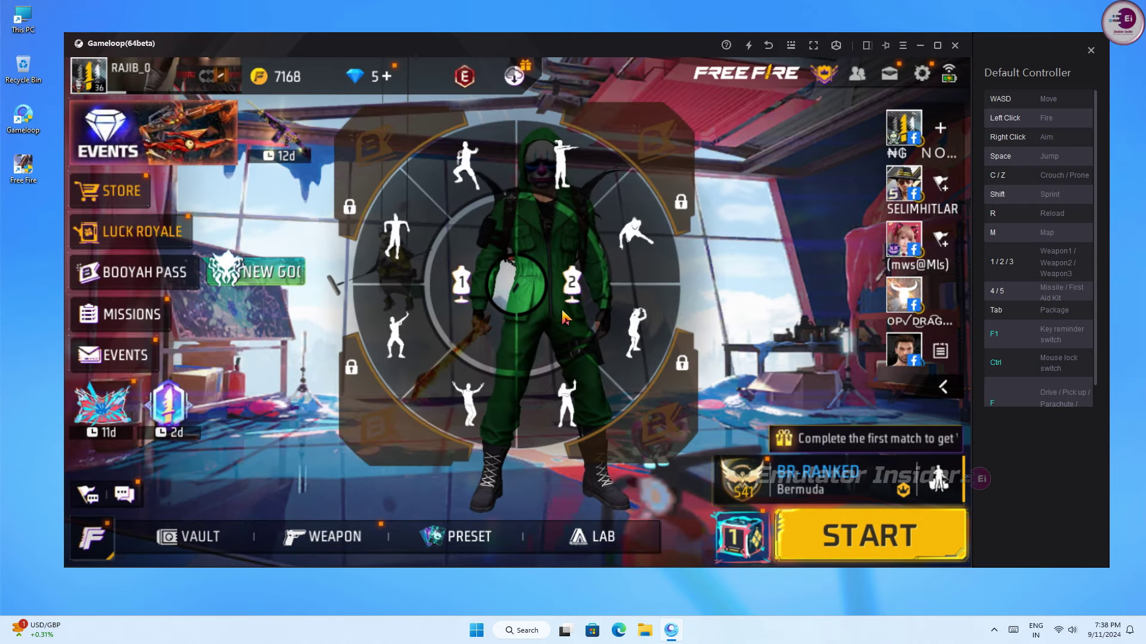
click(654, 255)
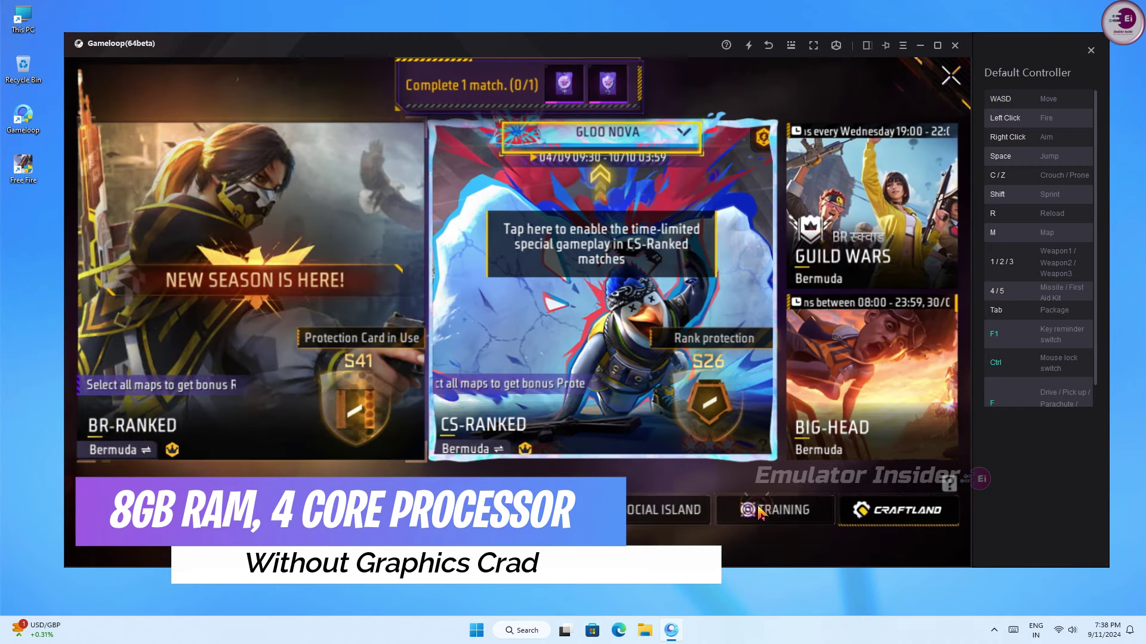
click(761, 513)
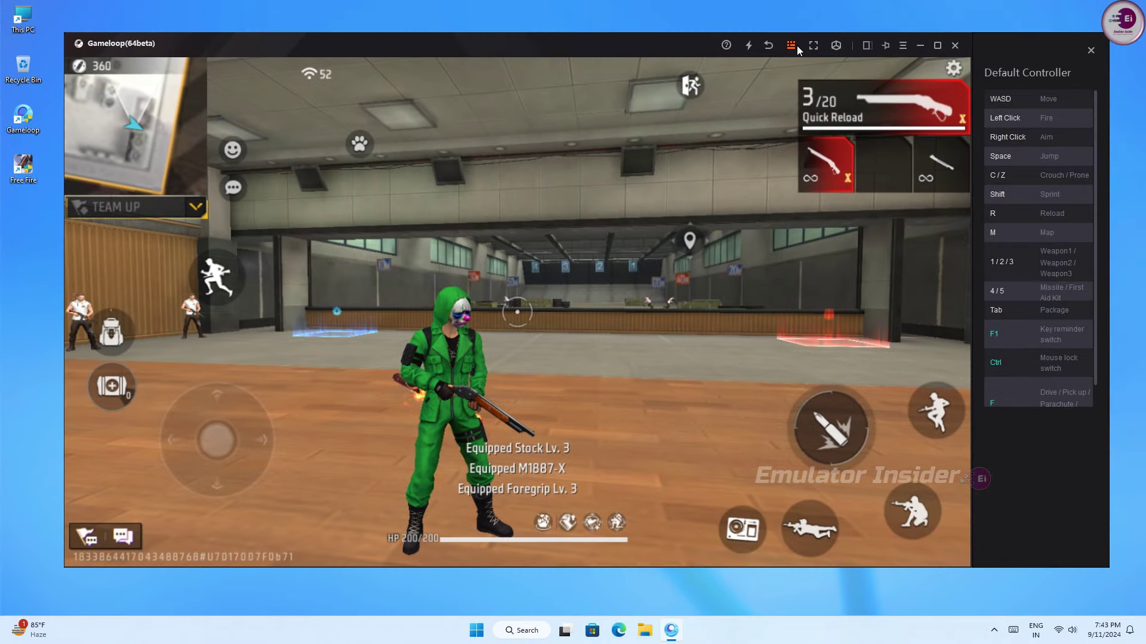
Step: Open the key mapping editor, preview the smart key layout, and save with the Normal mode selected
click(812, 18)
click(796, 48)
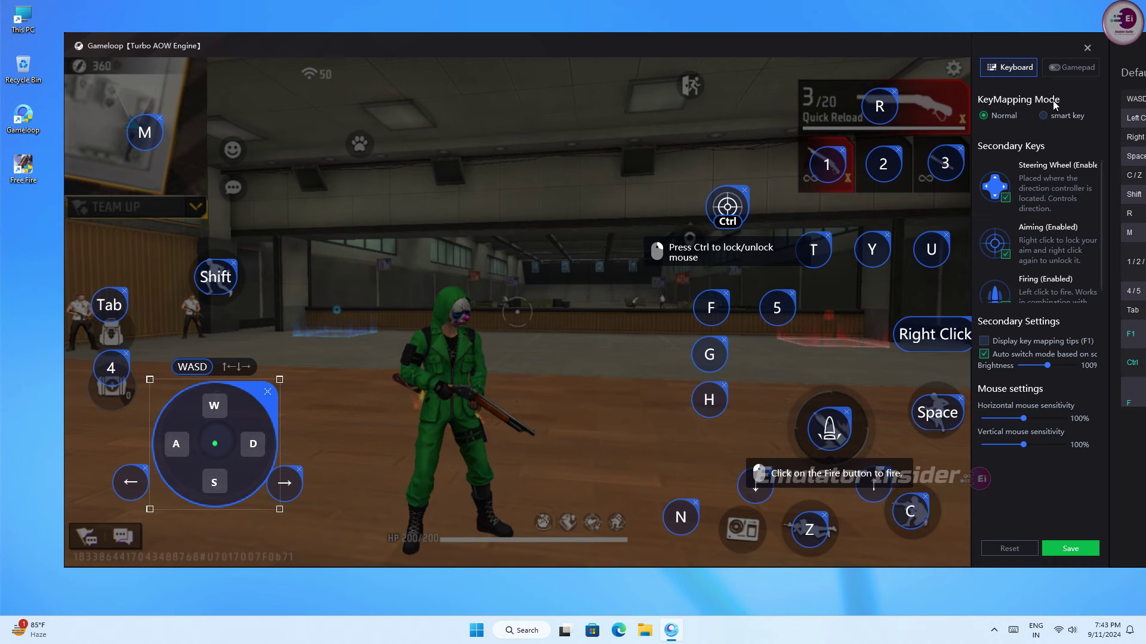
click(1044, 116)
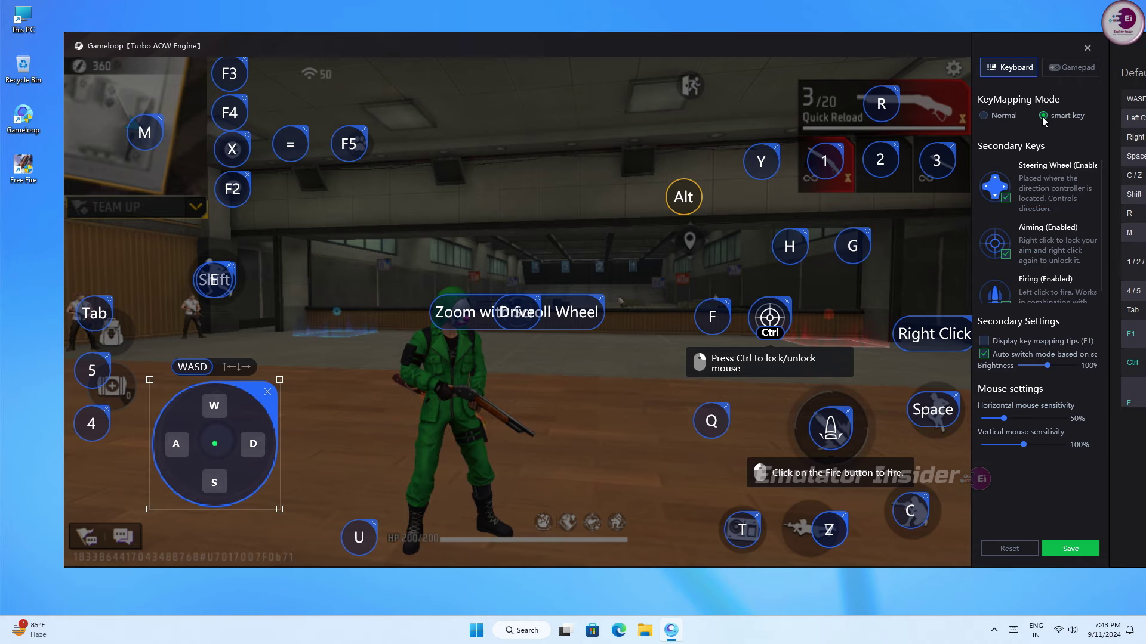
click(1001, 117)
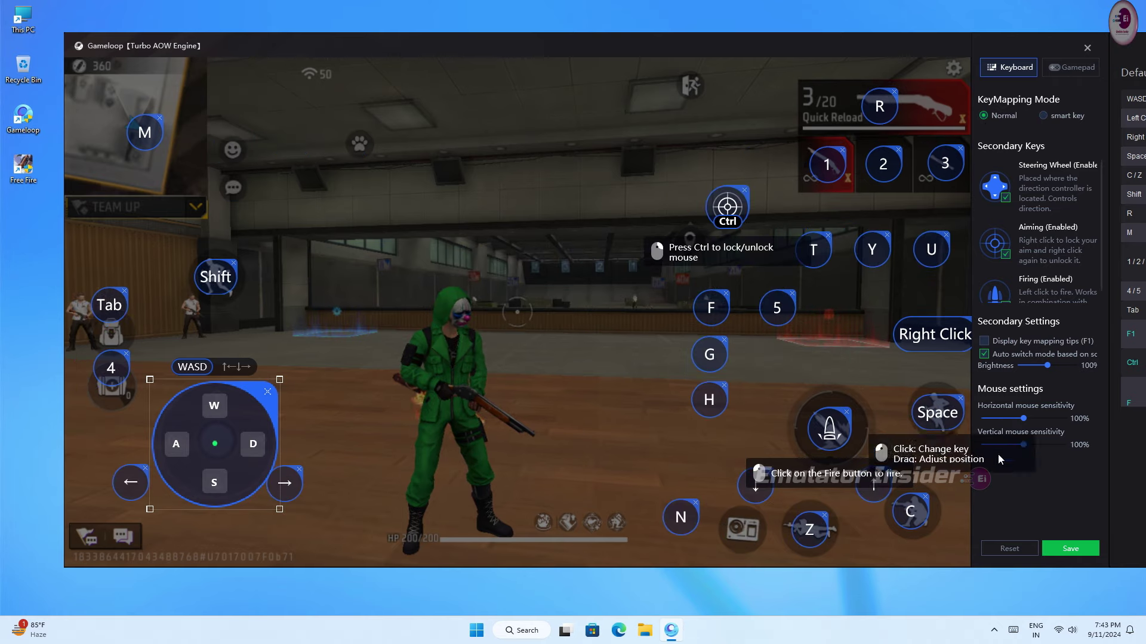
click(1071, 549)
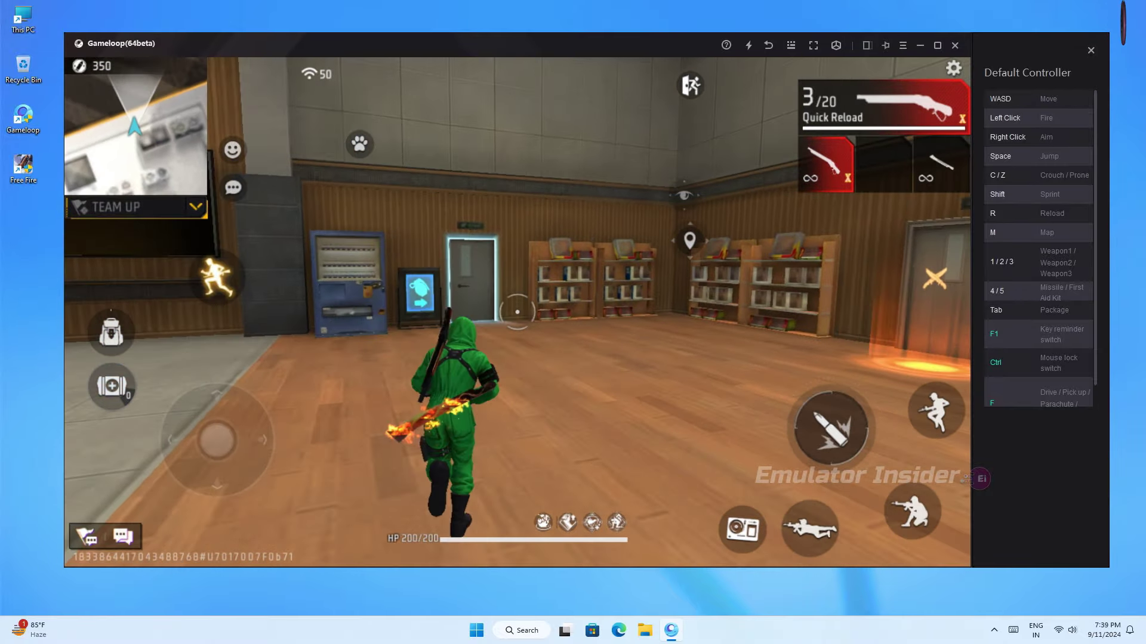
Step: Run through the training area and shoot opponents with the M1887-X shotgun
key(3)
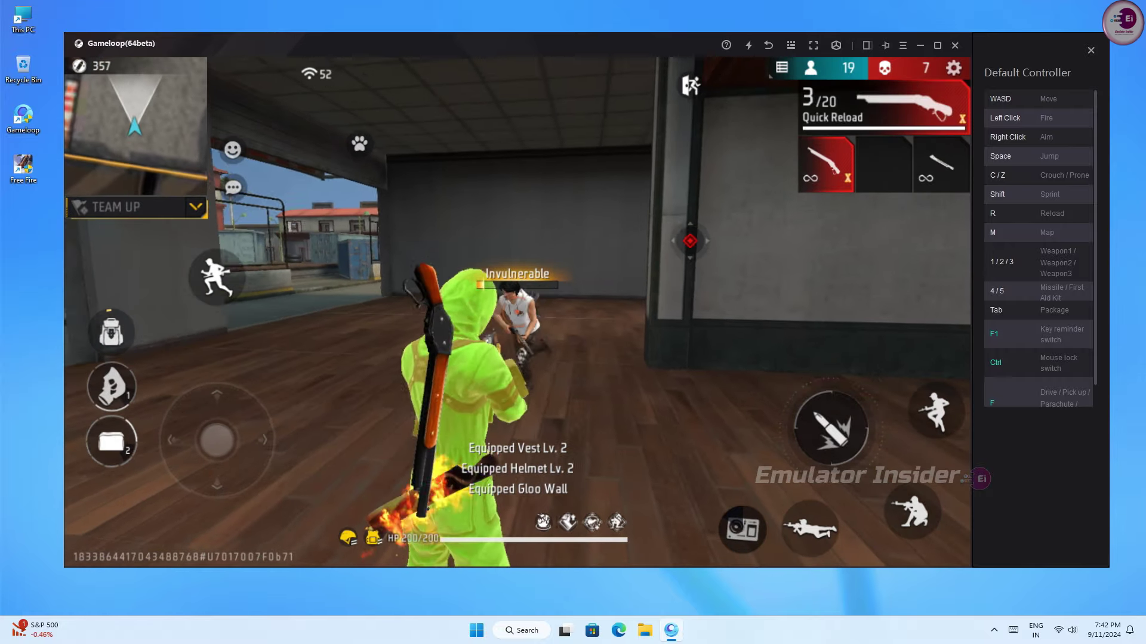
click(517, 311)
click(517, 311)
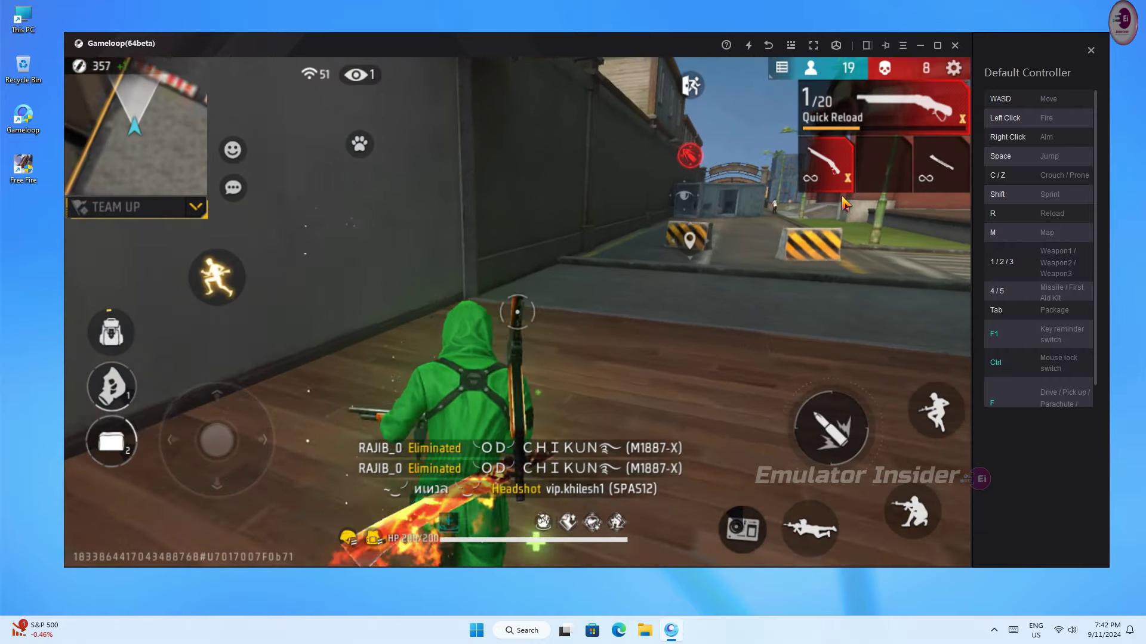
key(w)
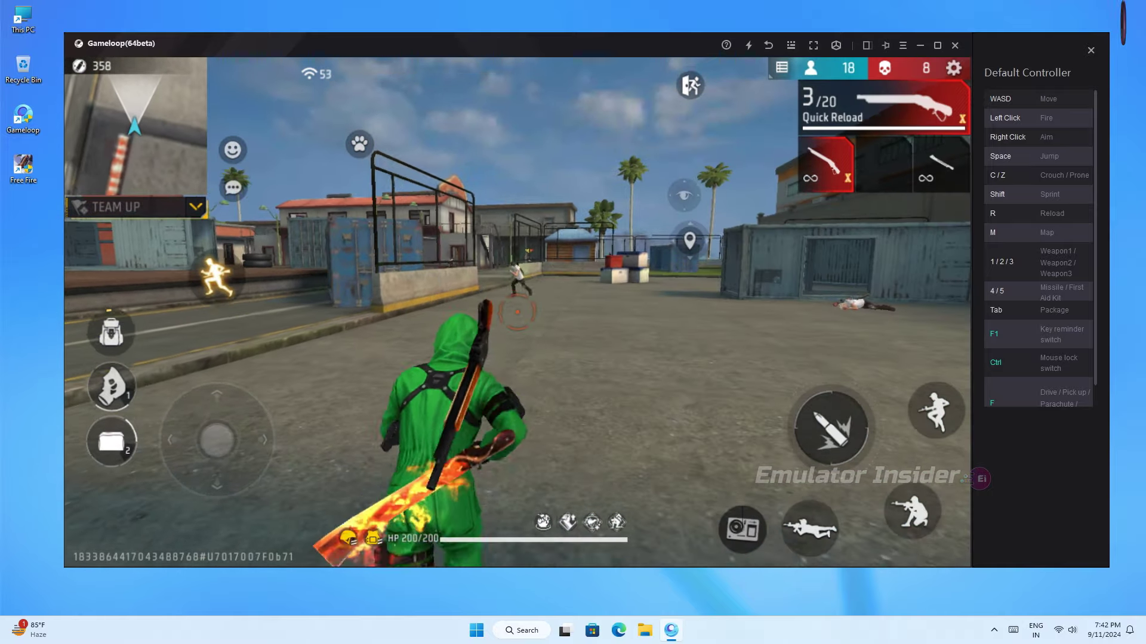
click(516, 312)
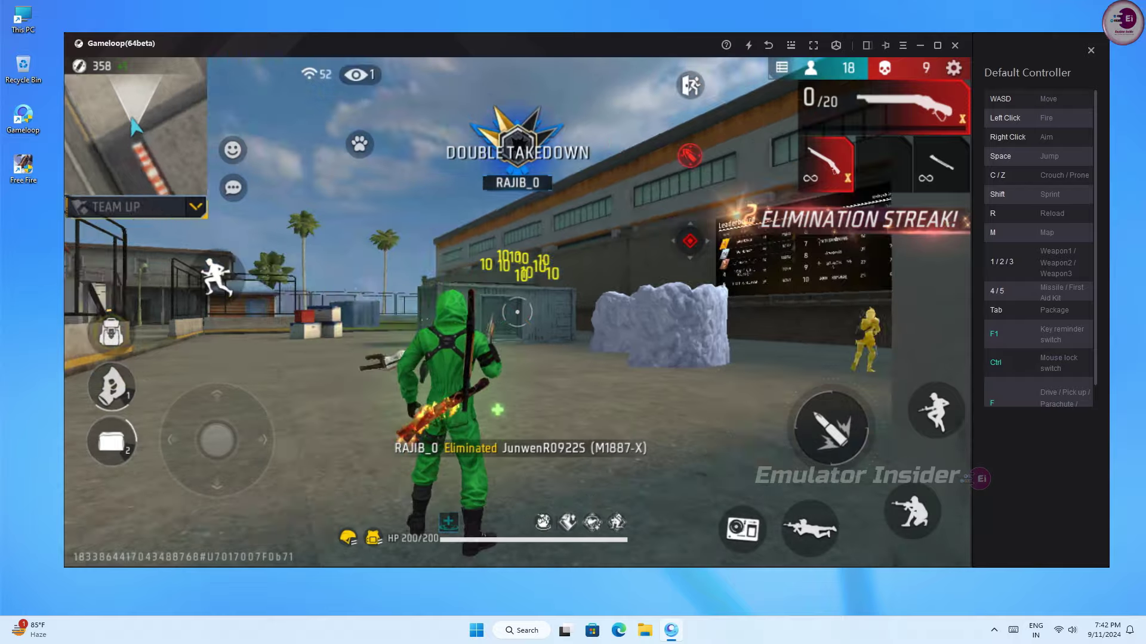